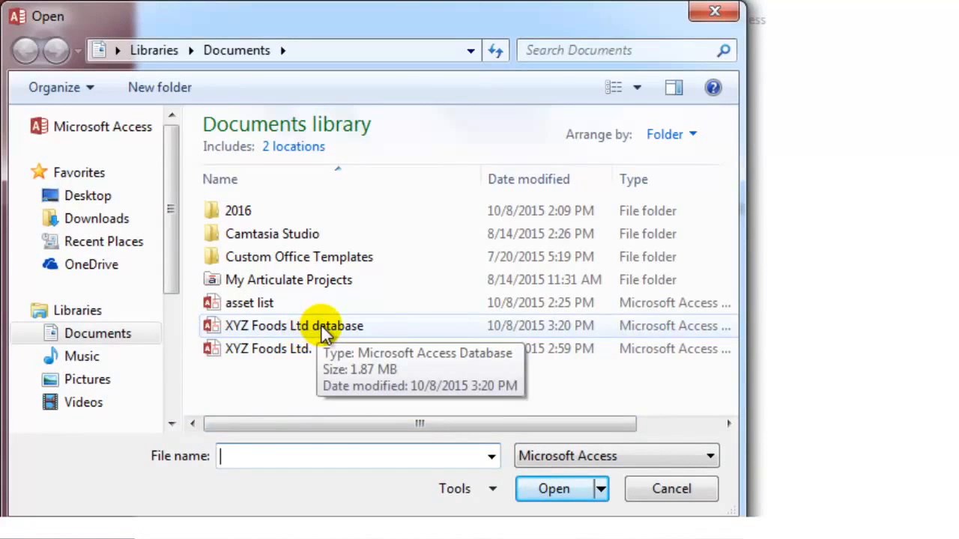
Open the XYZ Foods Ltd database file from the Documents library.
left_click(324, 333)
left_click(322, 328)
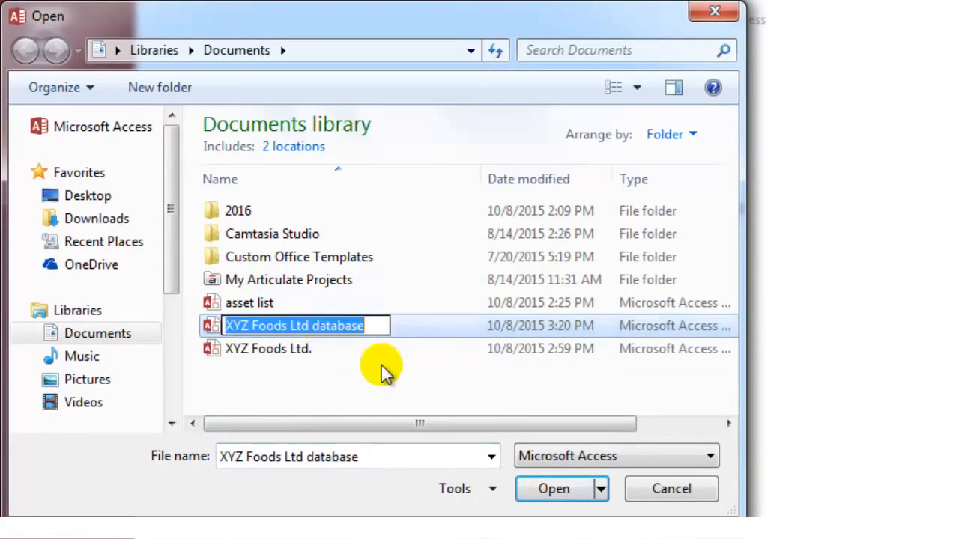
left_click(383, 371)
double_click(383, 325)
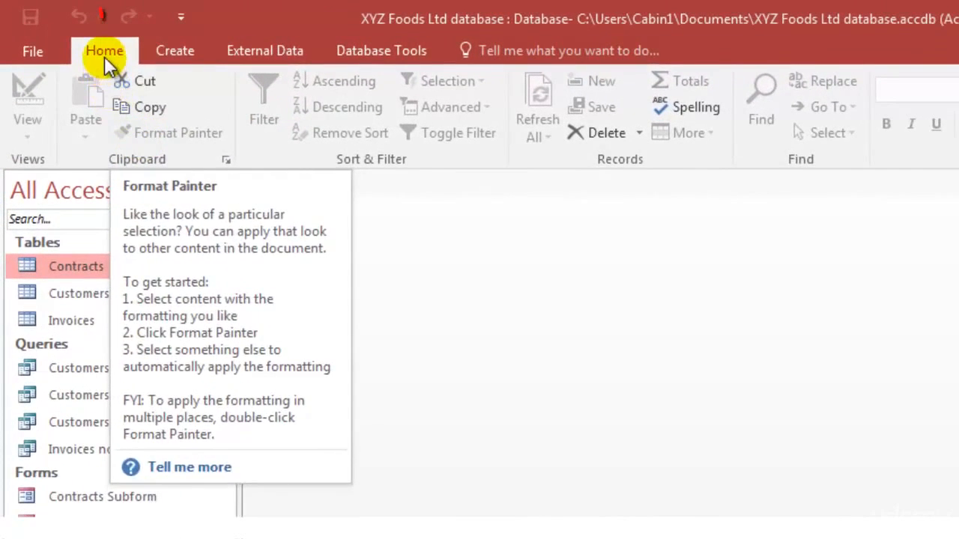
Look through the commands for creating objects, external data and database tools, and return to the Home commands.
left_click(177, 58)
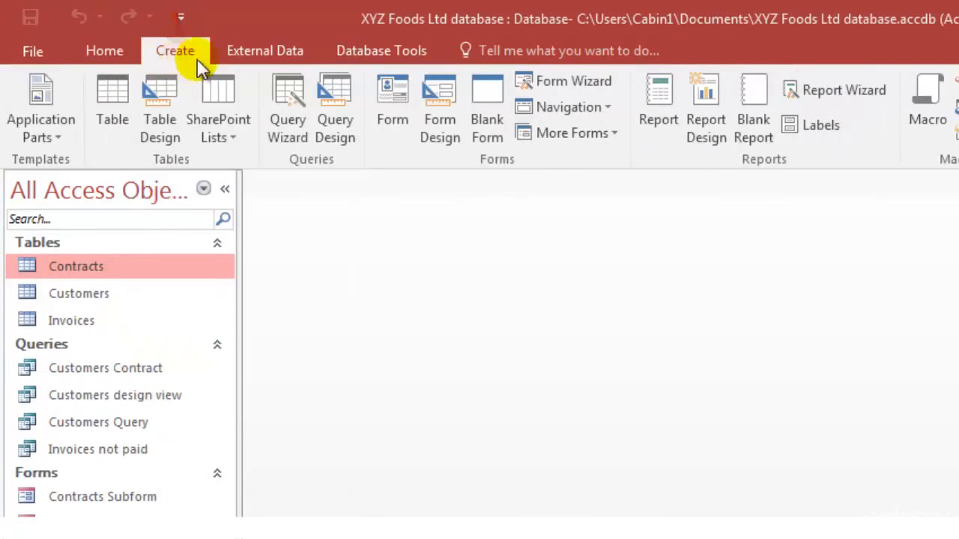
left_click(243, 60)
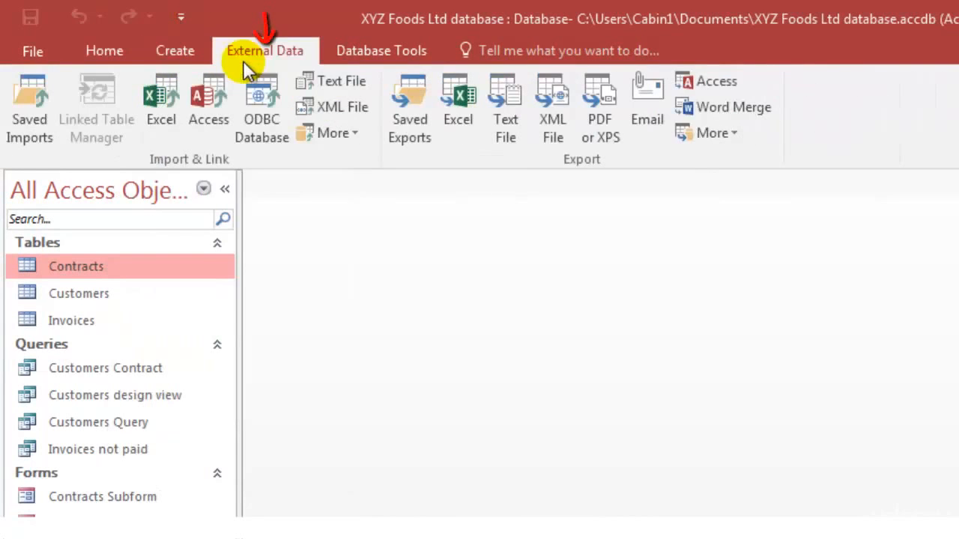
left_click(341, 54)
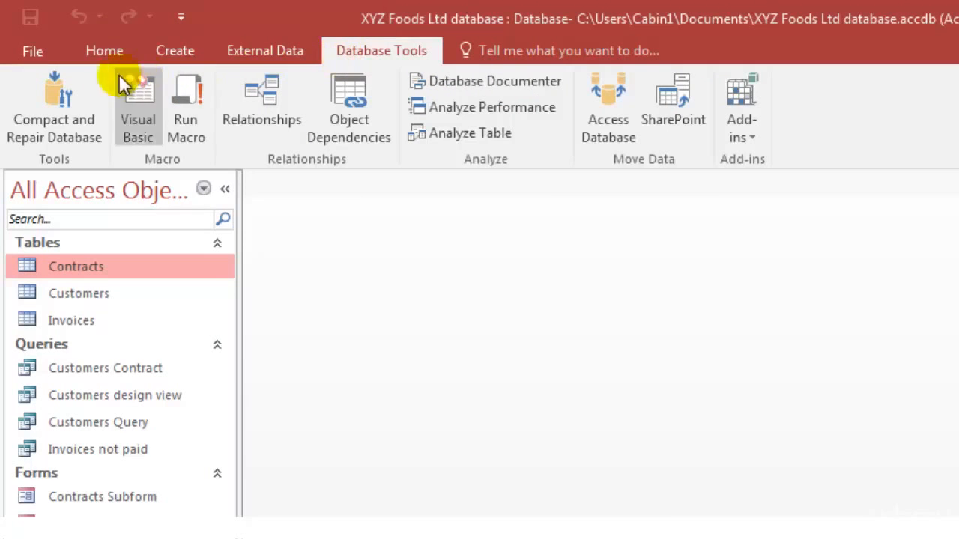
left_click(105, 60)
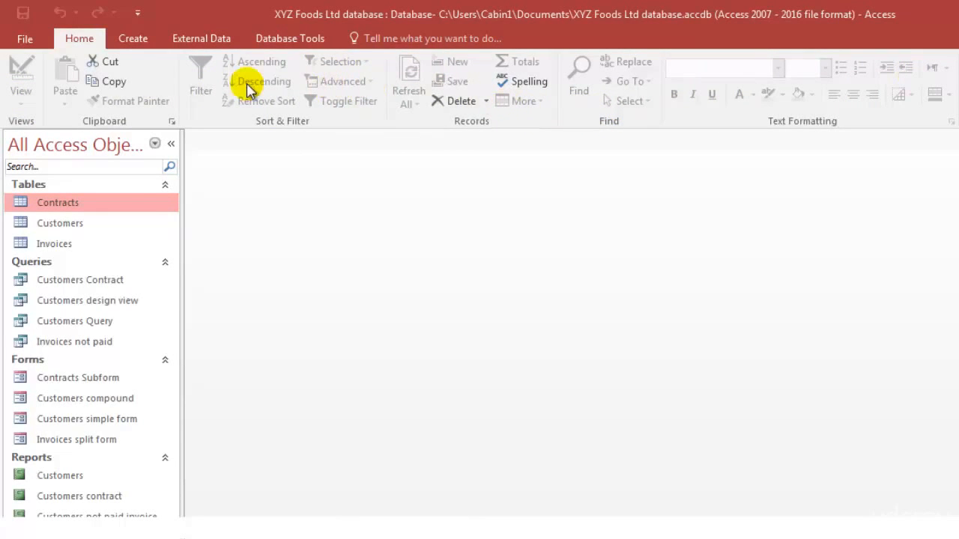
Open the Contracts table and switch it to Design View.
left_click(96, 201)
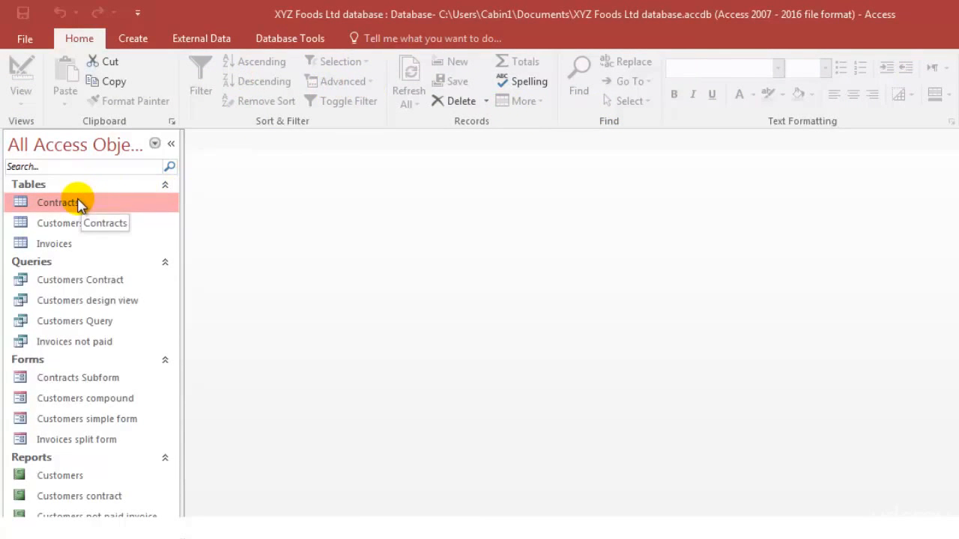
double_click(81, 204)
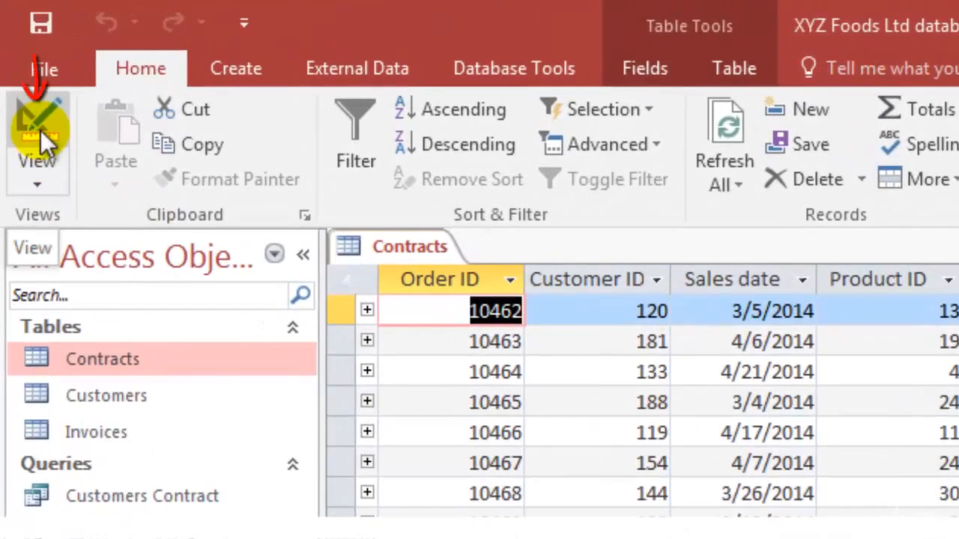
left_click(34, 182)
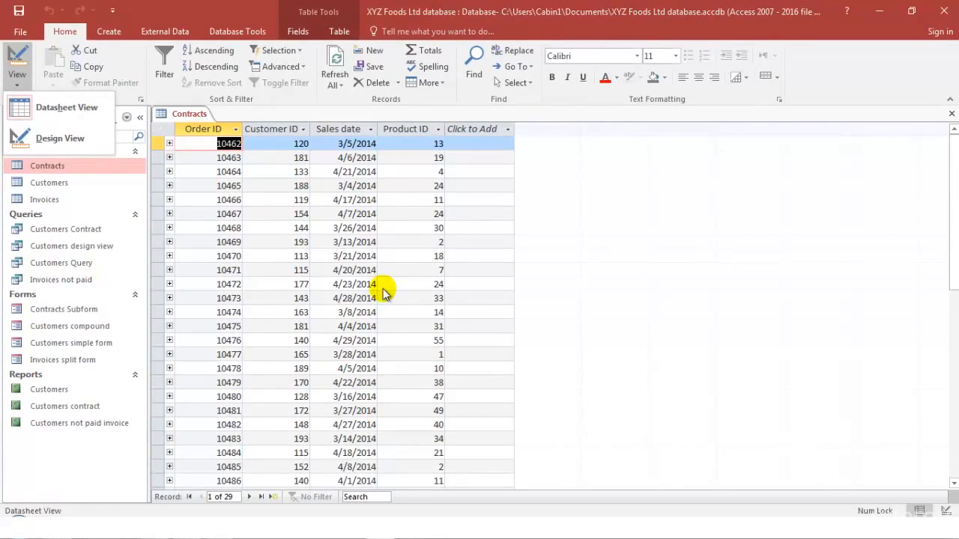
left_click(62, 138)
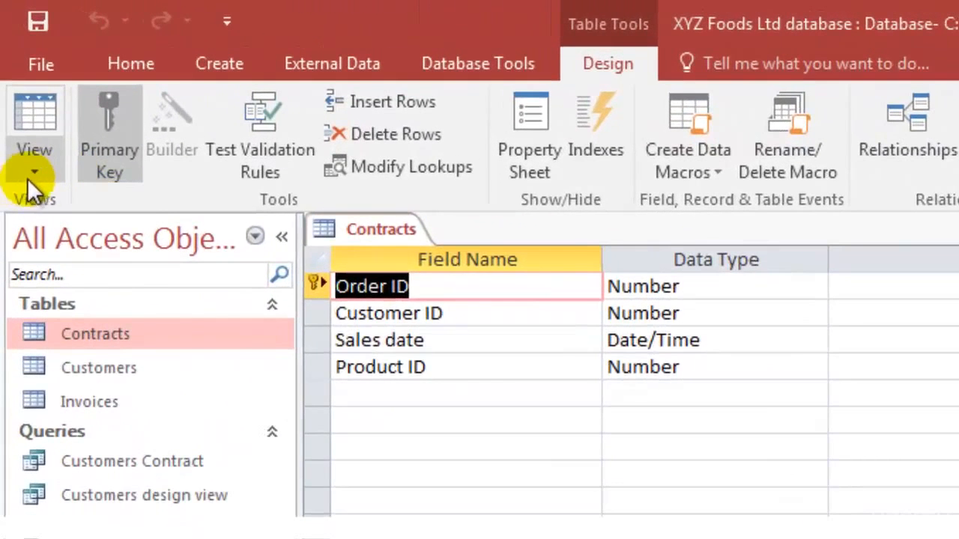
Return the Contracts table to Datasheet View and toggle between both views, ending in Datasheet View.
left_click(17, 86)
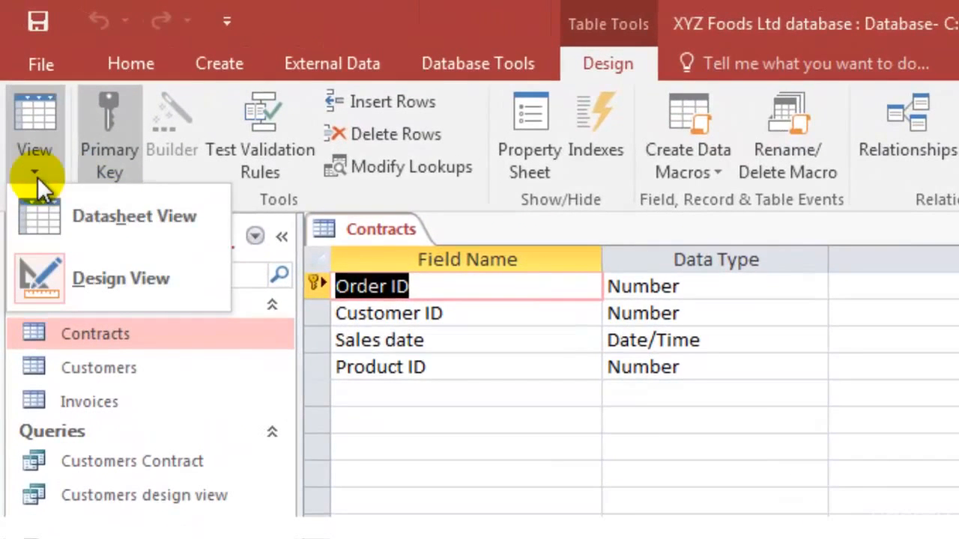
left_click(84, 222)
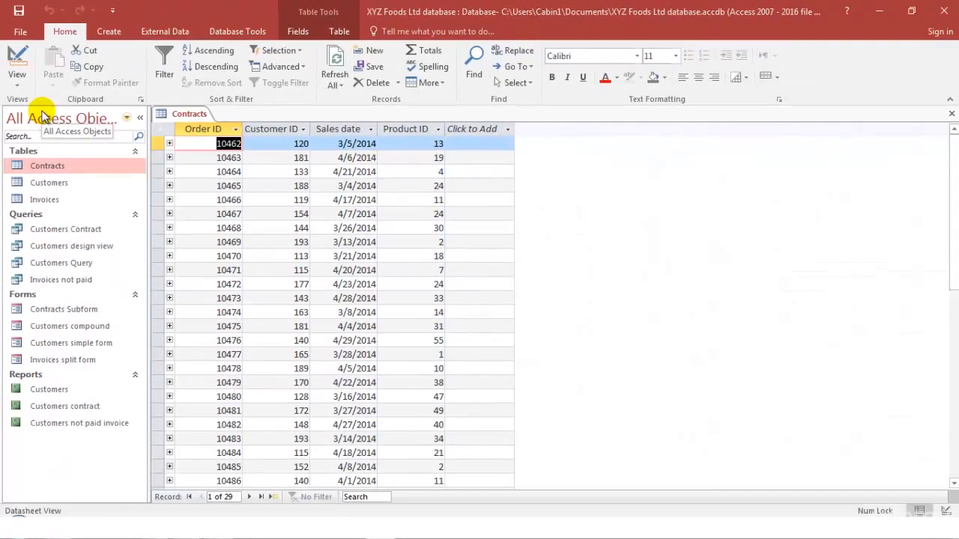
left_click(22, 60)
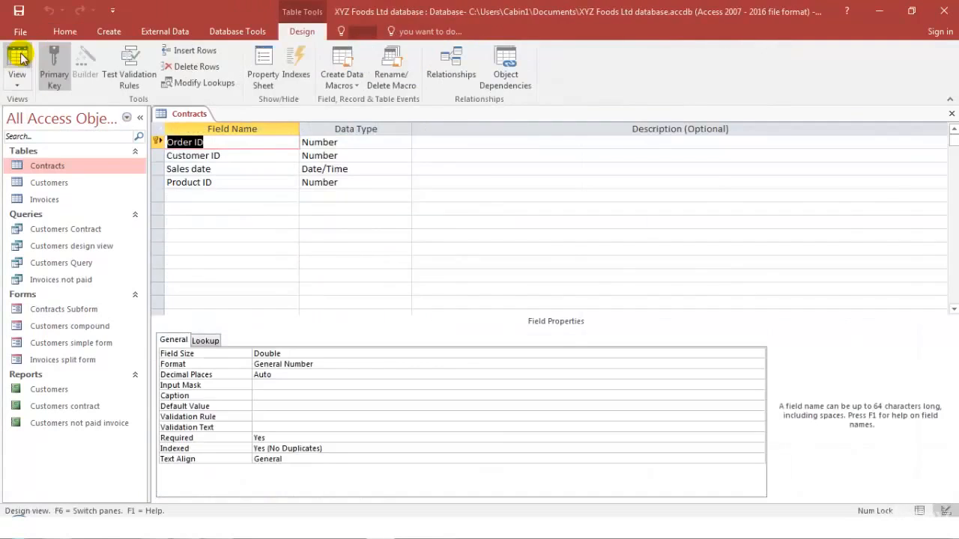
left_click(21, 58)
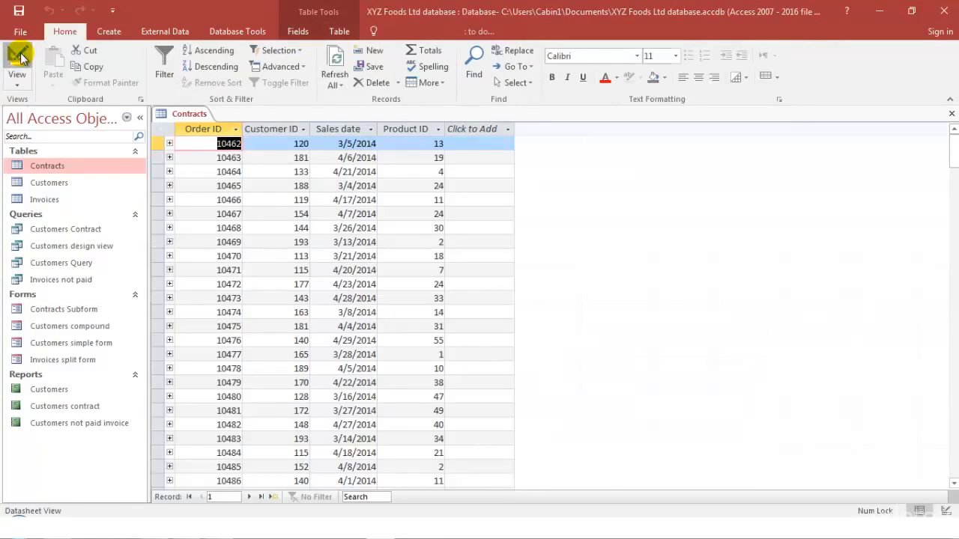
left_click(21, 58)
left_click(21, 59)
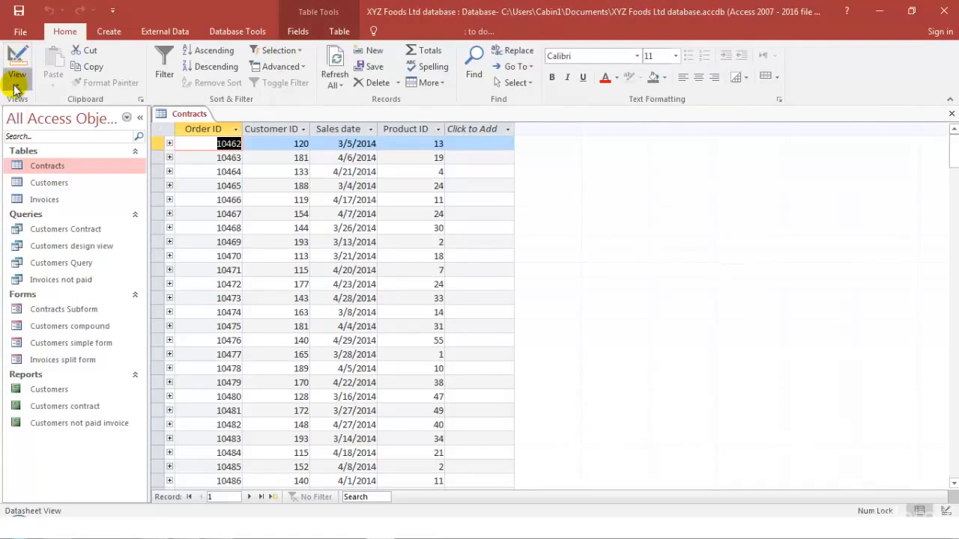
left_click(15, 88)
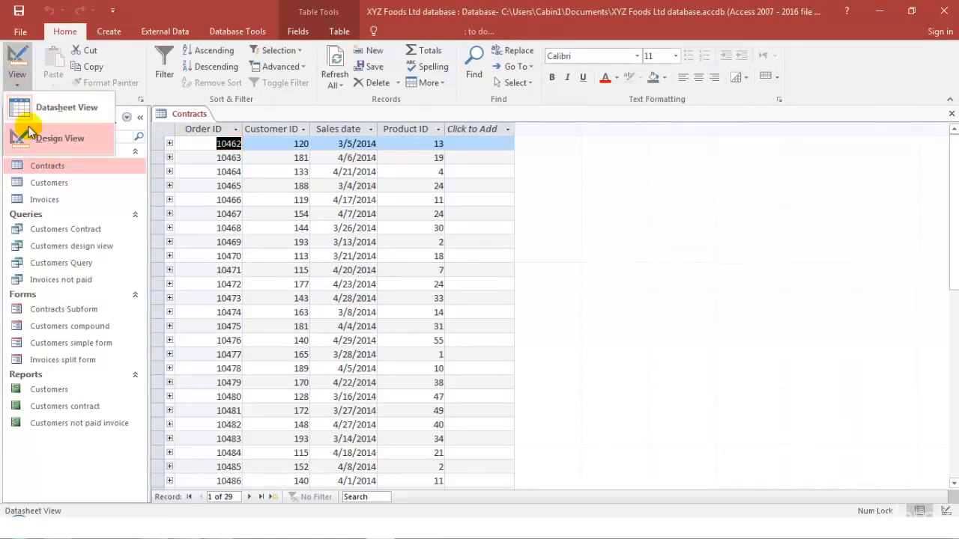
left_click(21, 59)
left_click(19, 60)
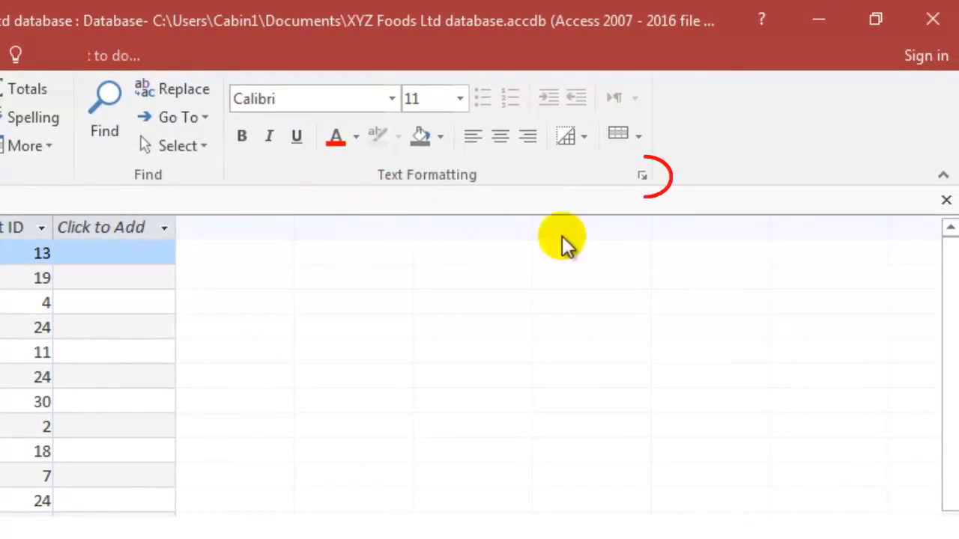
Examine the Datasheet Formatting options for the Contracts table and dismiss them without changing anything.
left_click(643, 176)
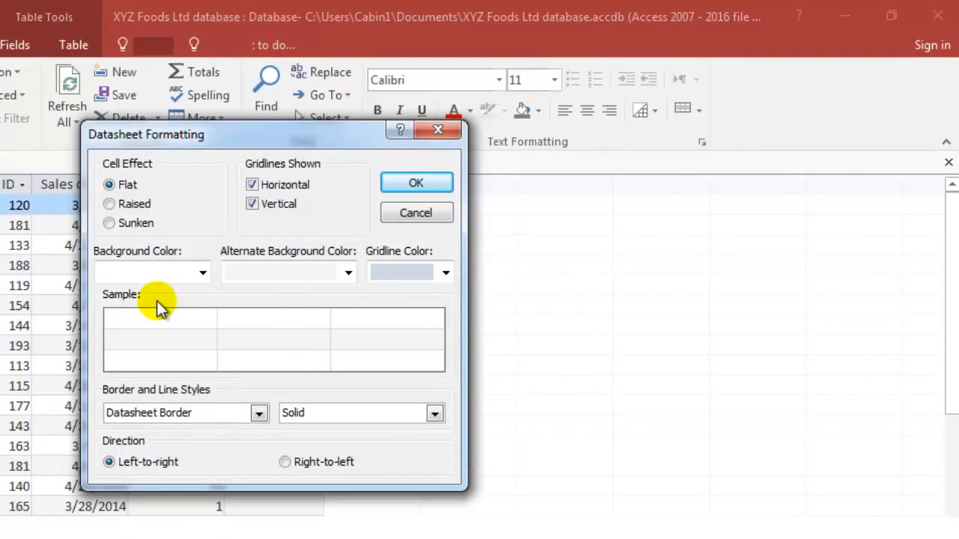
left_click(438, 132)
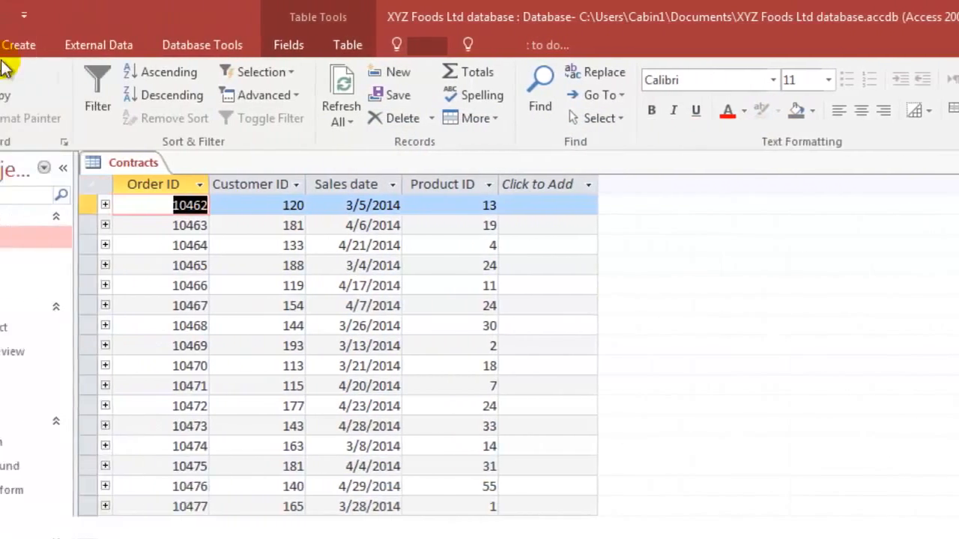
Examine the object creation commands and the external data import and export options, including the Access database import settings.
left_click(140, 46)
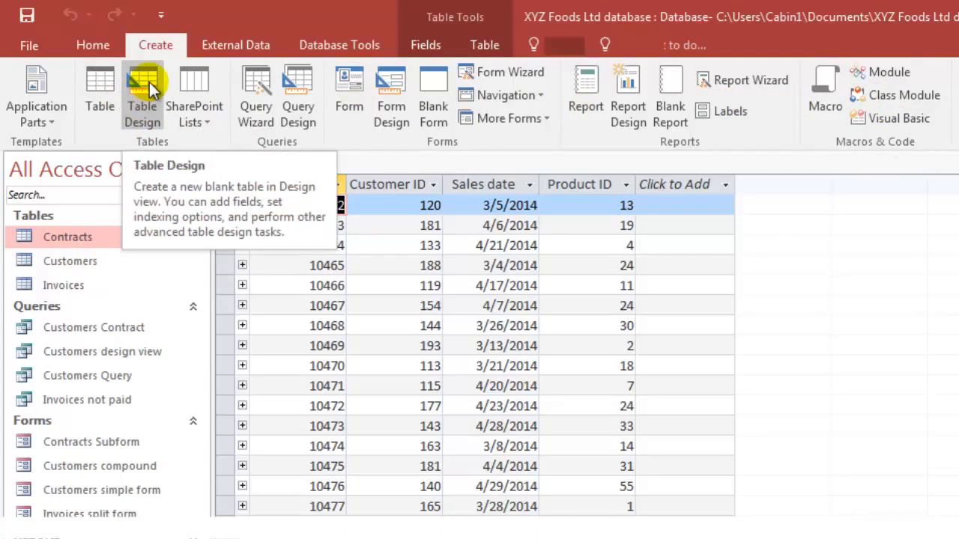
left_click(245, 45)
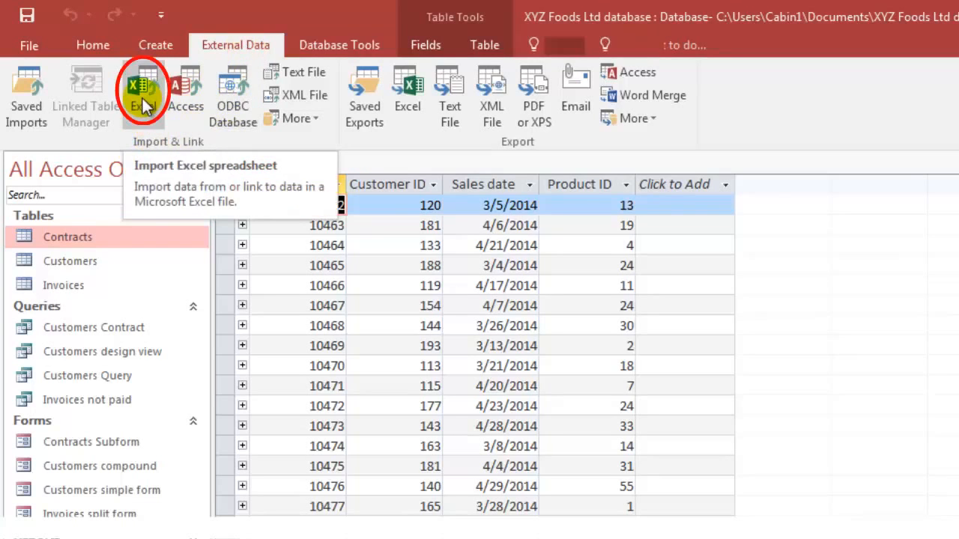
left_click(300, 114)
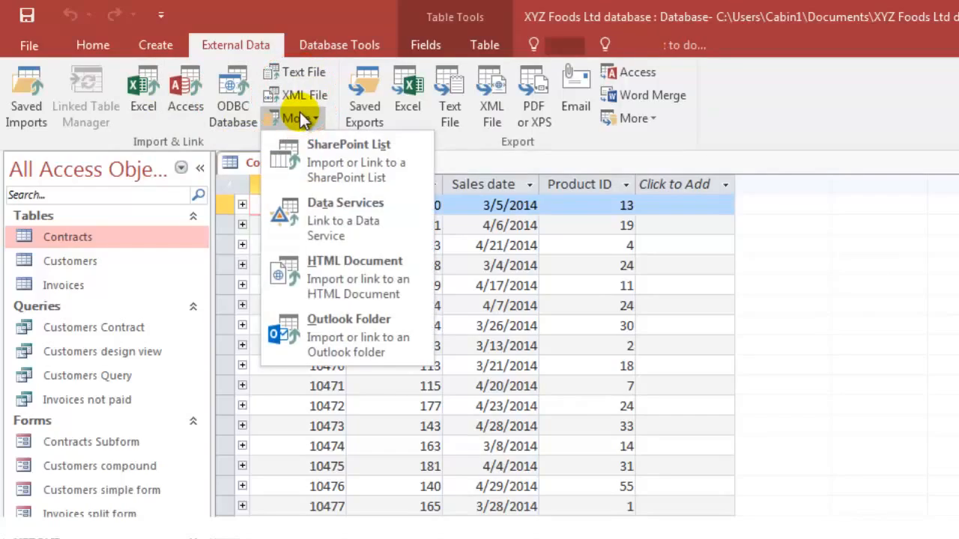
left_click(182, 101)
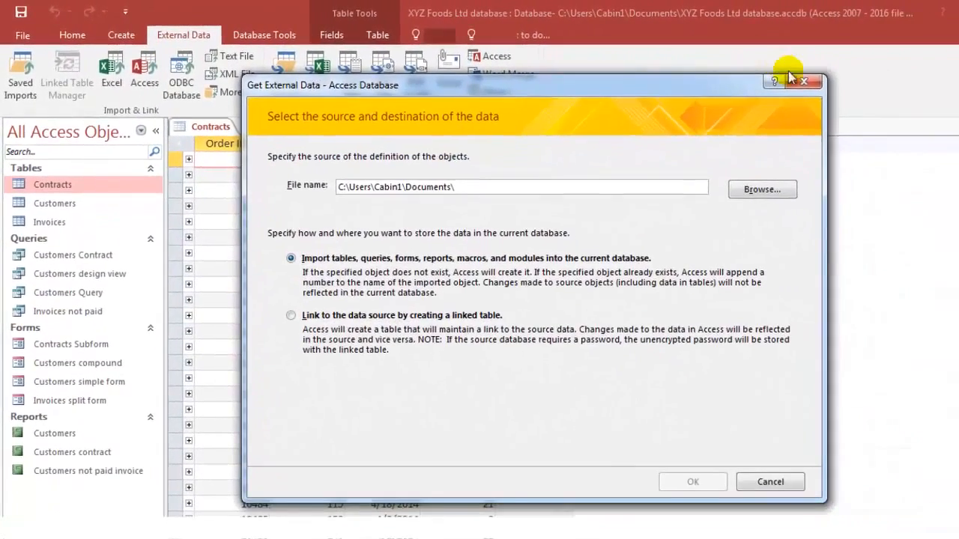
left_click(800, 81)
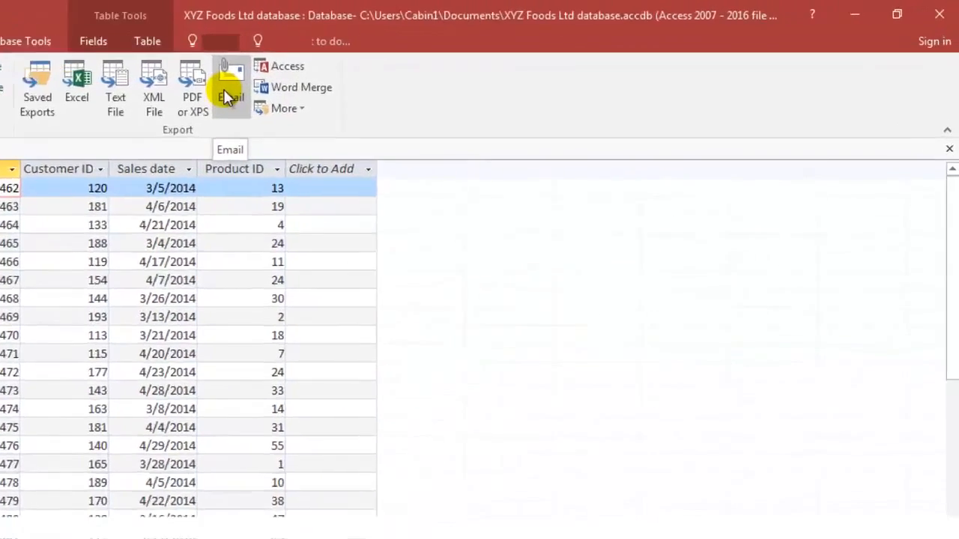
left_click(335, 81)
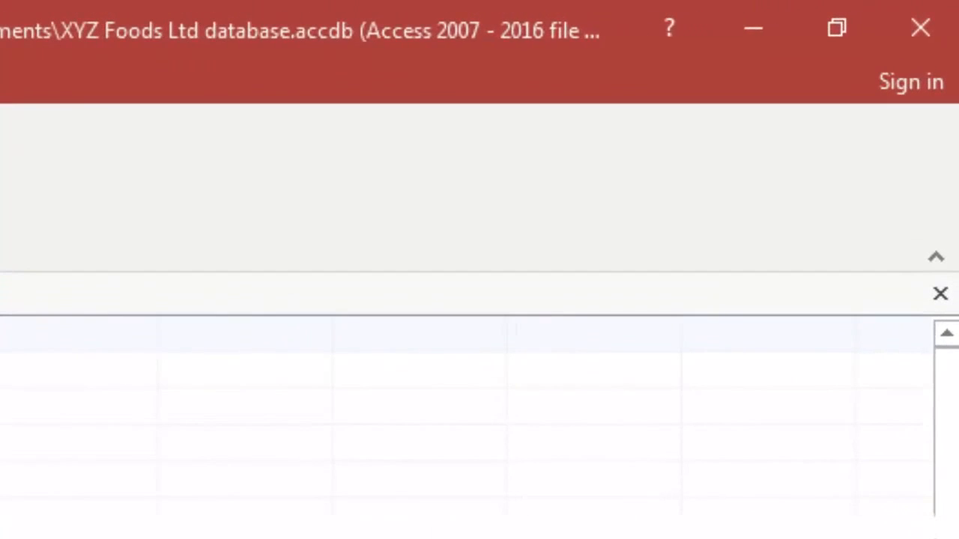
Collapse the ribbon and pin it open again with the External Data commands showing, repeating the cycle twice.
left_click(938, 258)
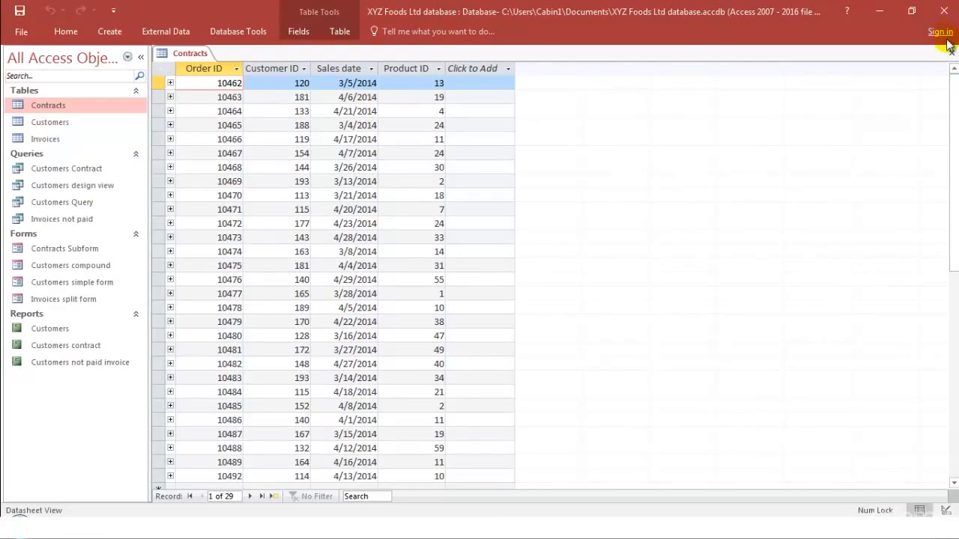
left_click(232, 41)
left_click(179, 31)
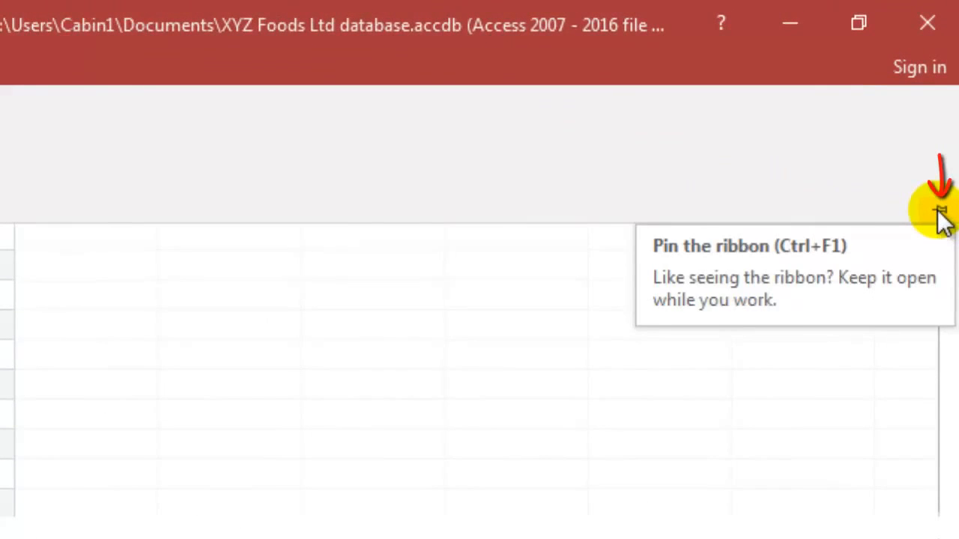
left_click(940, 212)
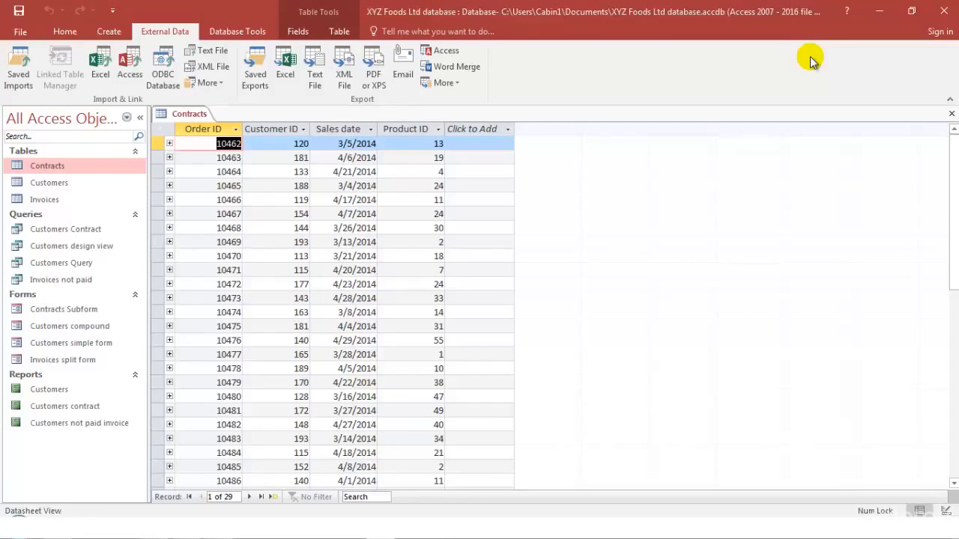
left_click(949, 102)
left_click(162, 30)
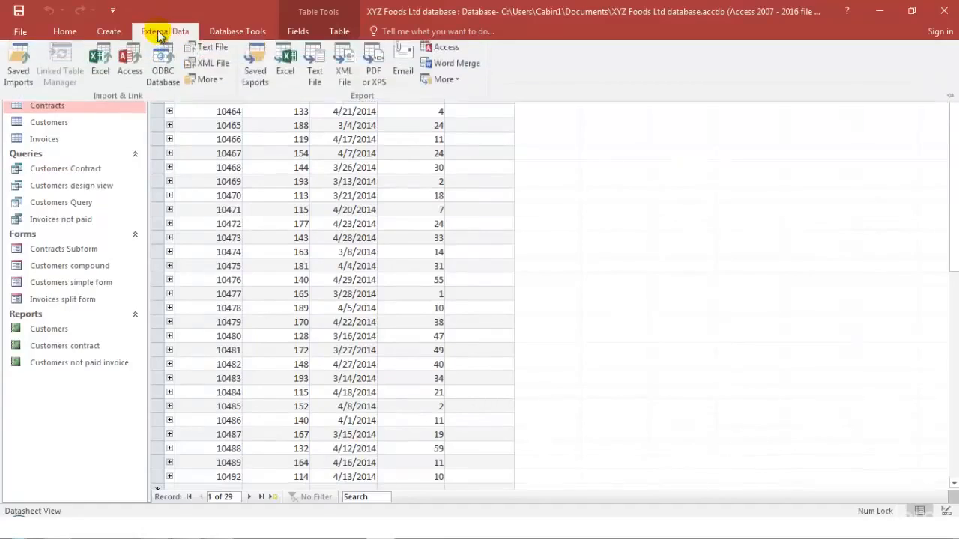
left_click(950, 98)
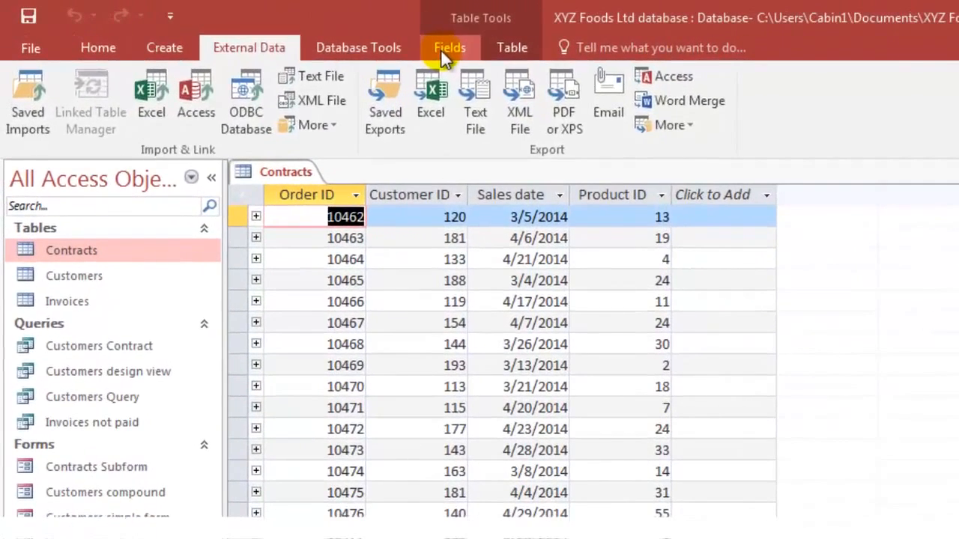
Look through the Fields and Table commands available for the Contracts table, and return to the Fields commands.
left_click(442, 49)
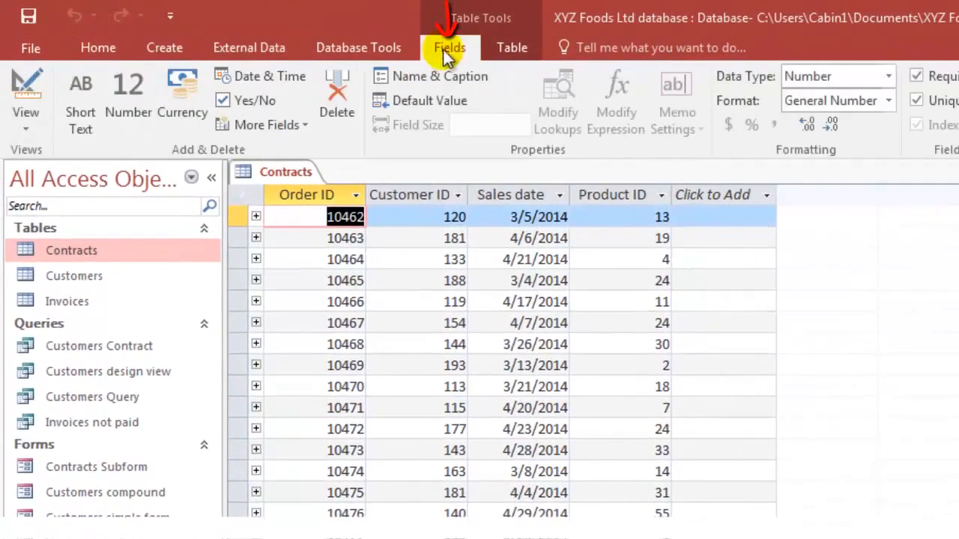
left_click(499, 53)
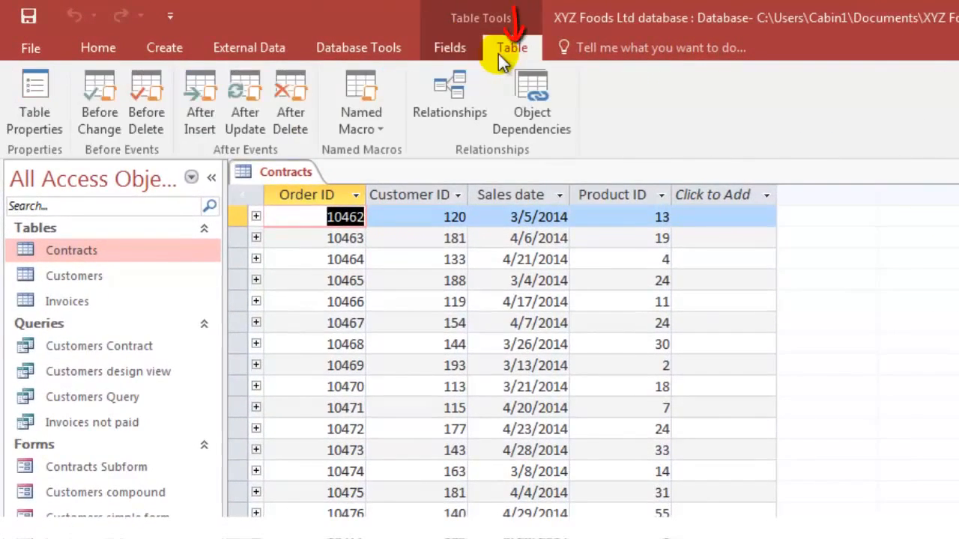
left_click(454, 48)
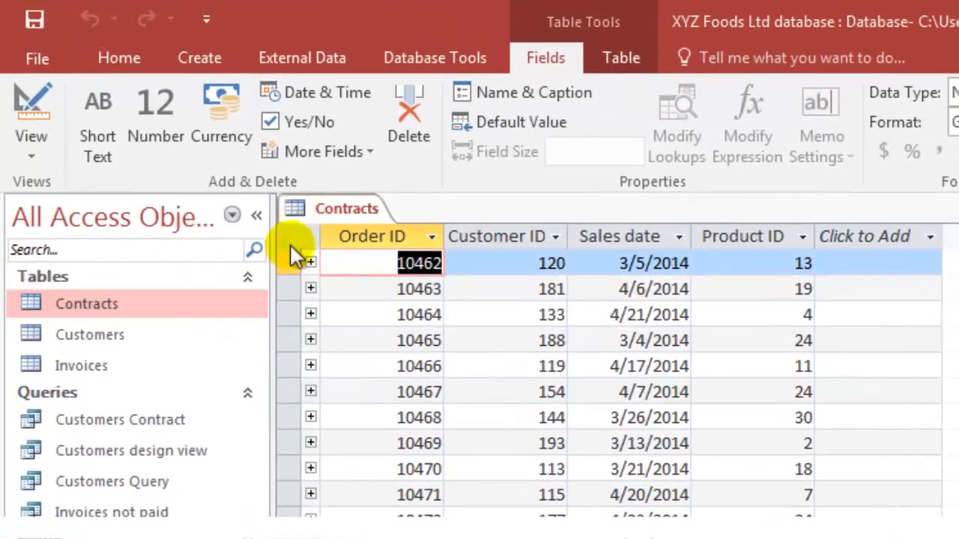
Collapse the Navigation Pane and expand it again.
left_click(262, 214)
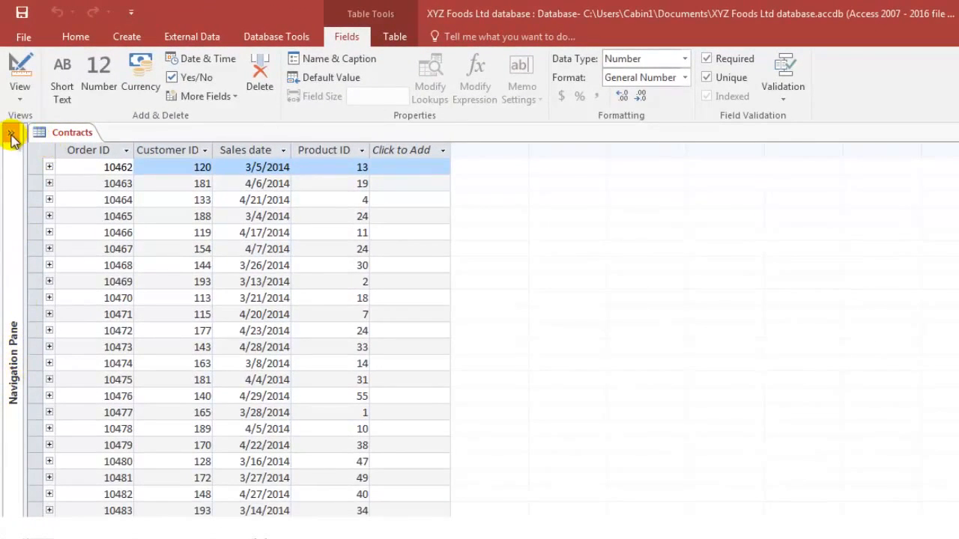
left_click(11, 136)
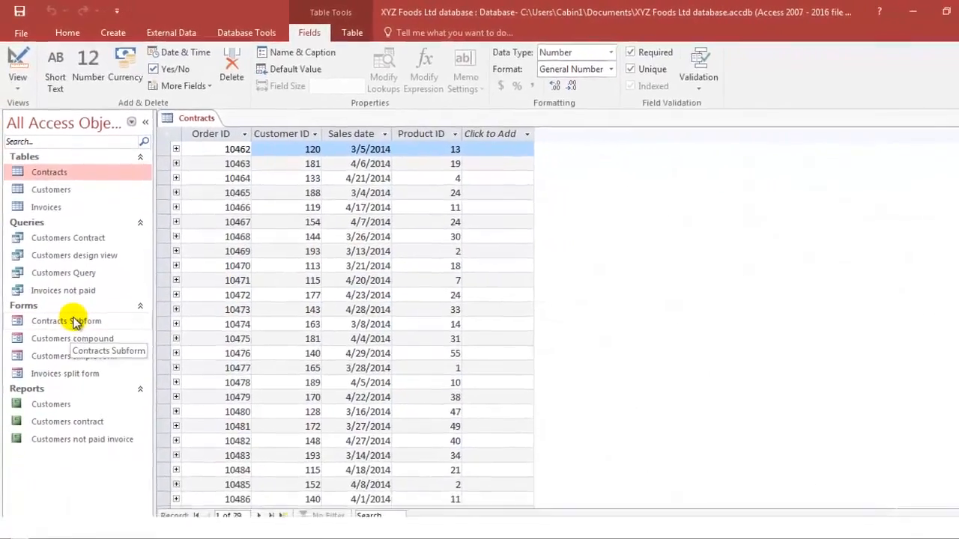
Open the Contracts Subform form and advance one record at a time to the eighth record.
double_click(75, 322)
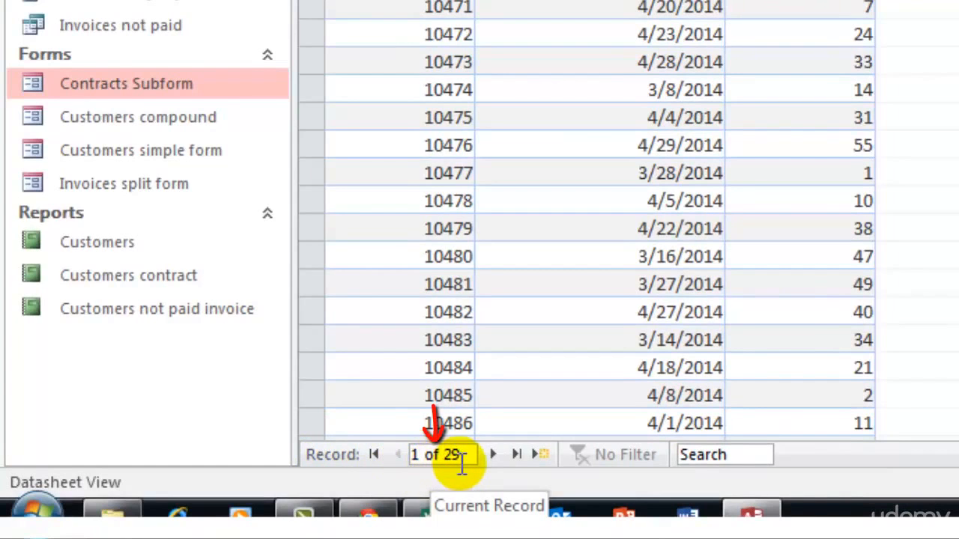
left_click(417, 454)
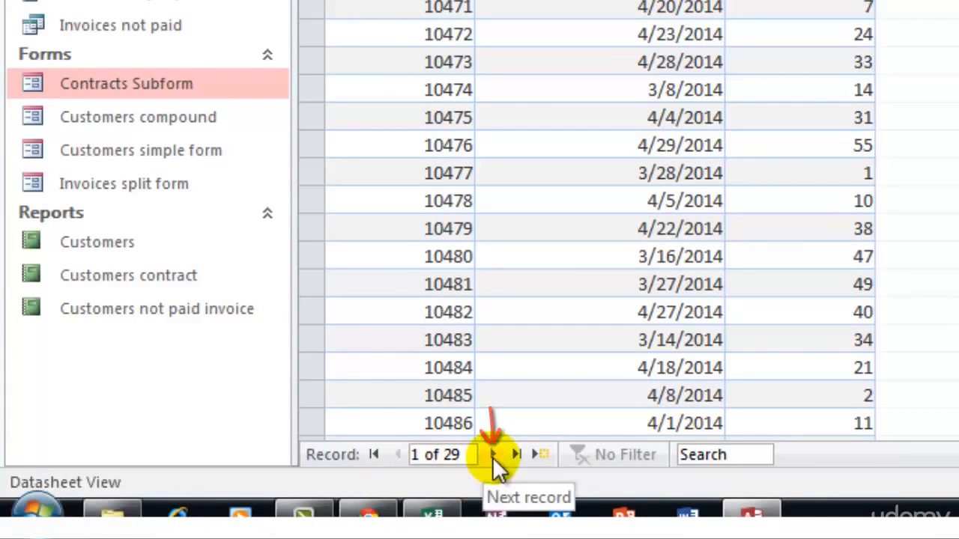
left_click(494, 455)
left_click(493, 455)
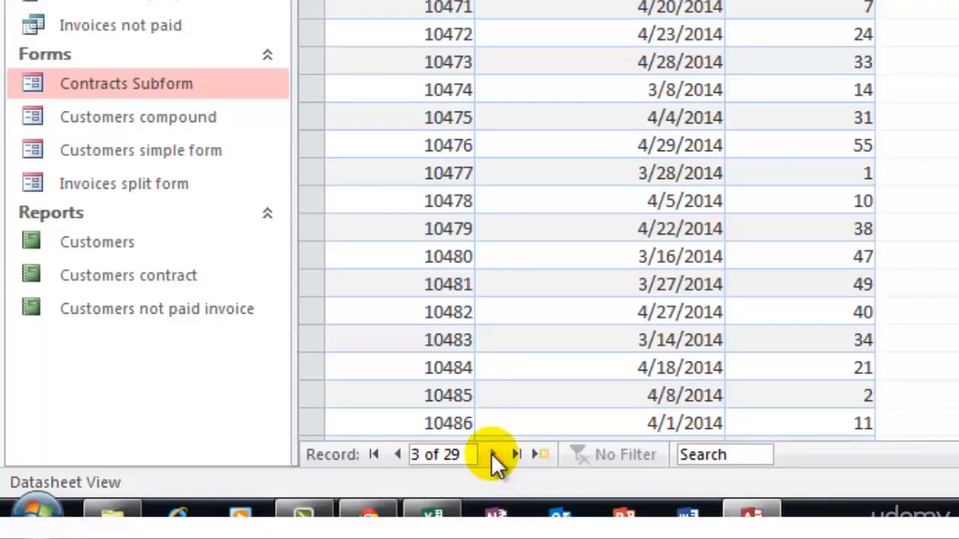
left_click(494, 455)
left_click(494, 455)
left_click(494, 455)
left_click(494, 455)
left_click(494, 455)
Jump to the first and last records of the Contracts Subform and activate the record search.
left_click(373, 455)
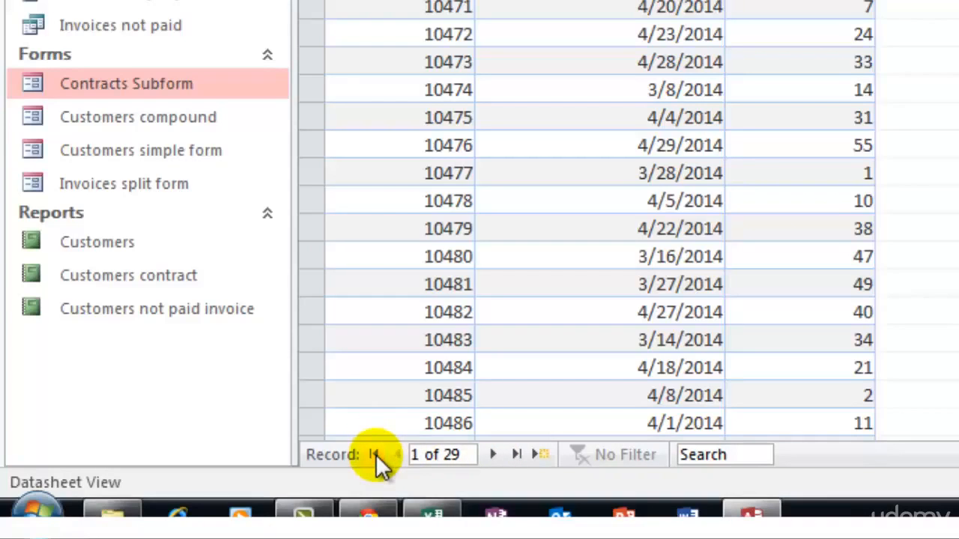
left_click(517, 454)
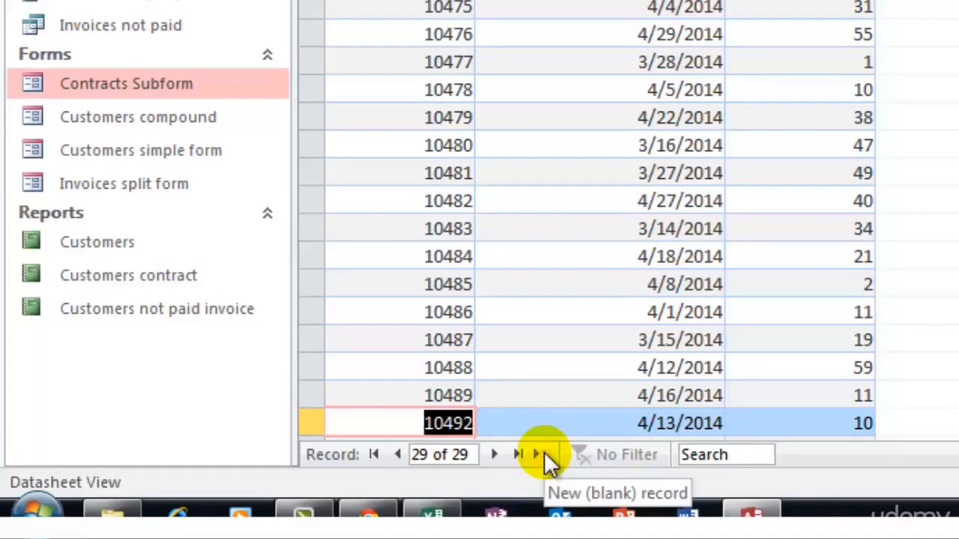
left_click(697, 457)
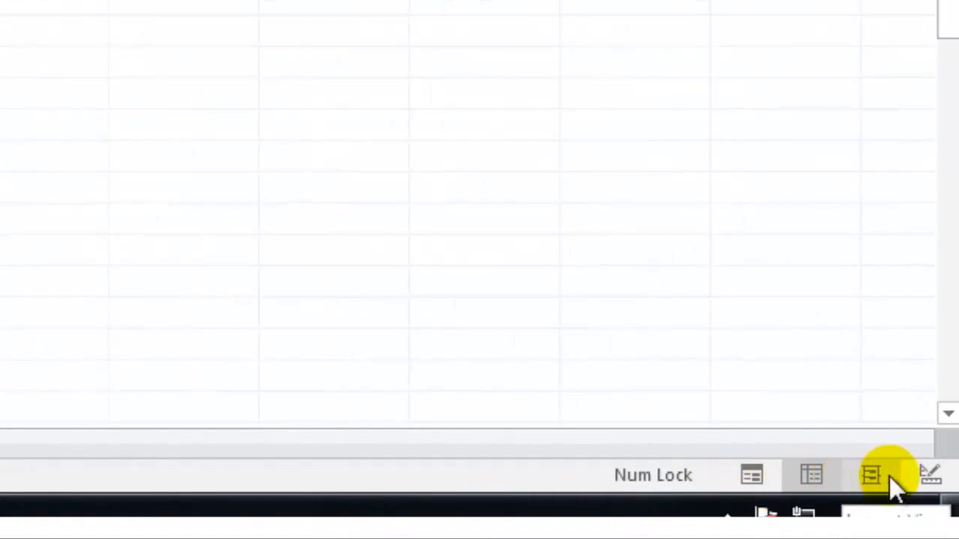
Show the Contracts Subform in Design View and Layout View, and return it to Datasheet View.
left_click(923, 480)
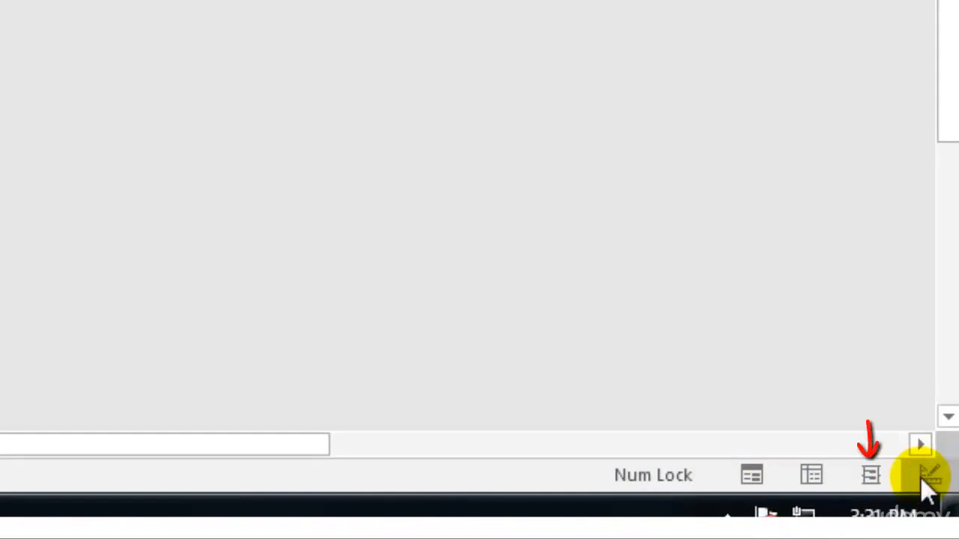
left_click(869, 474)
left_click(814, 468)
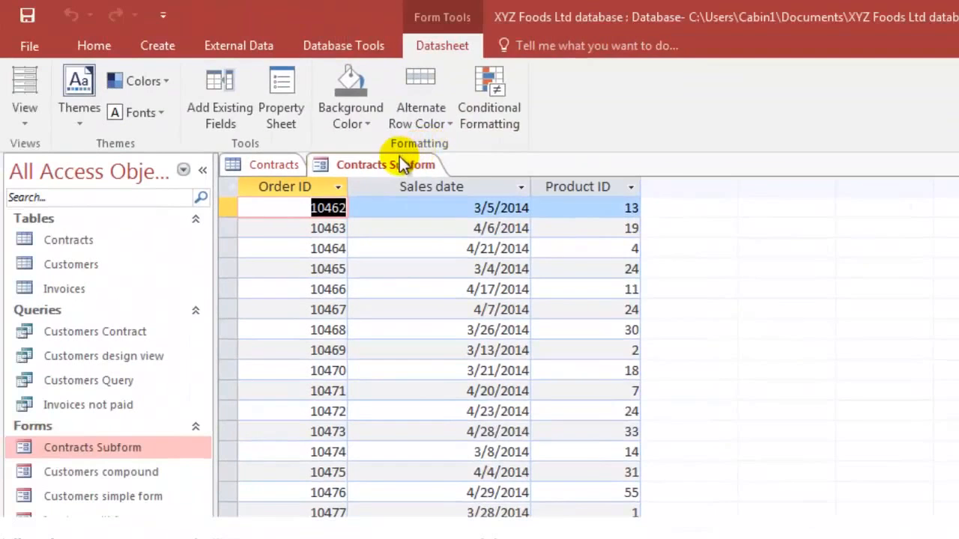
Close the Contracts Subform form and the Contracts table.
right_click(400, 165)
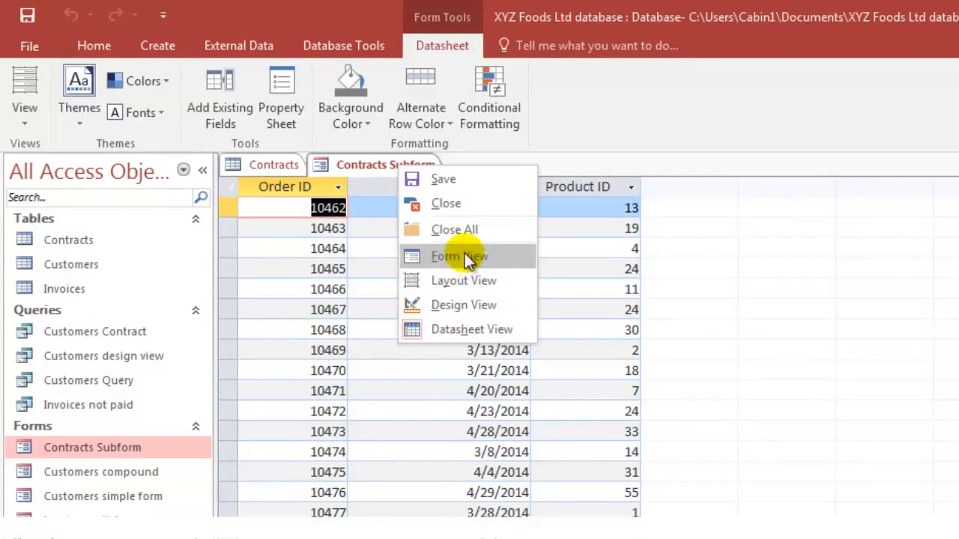
left_click(485, 203)
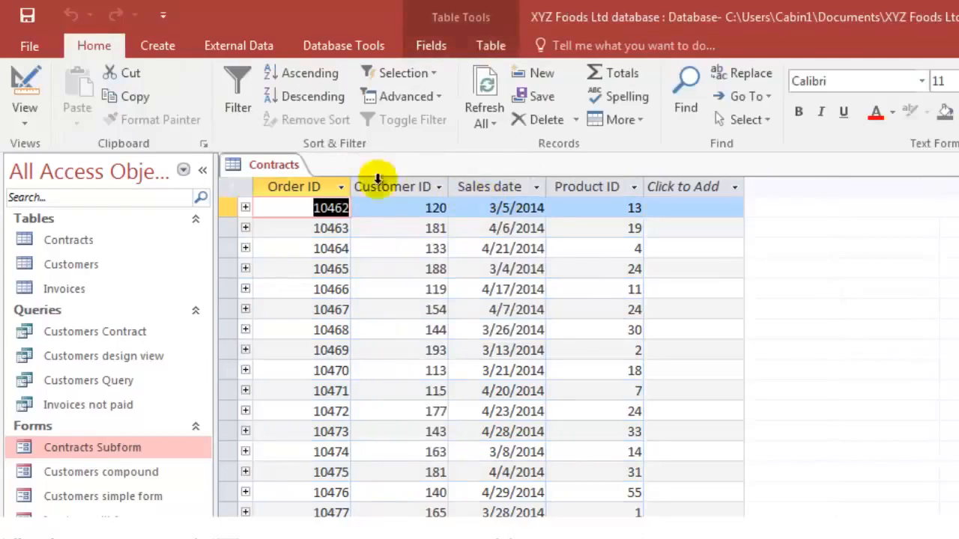
right_click(288, 165)
left_click(296, 221)
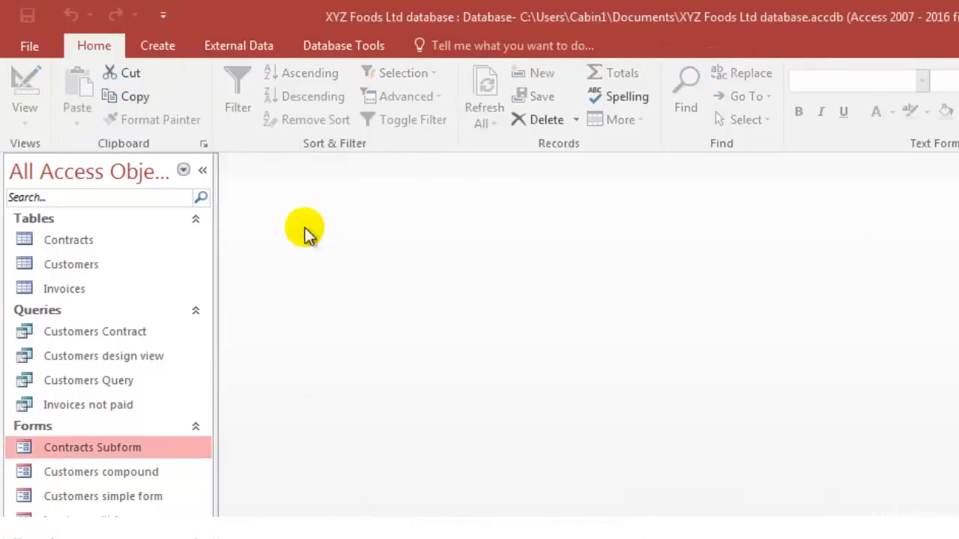